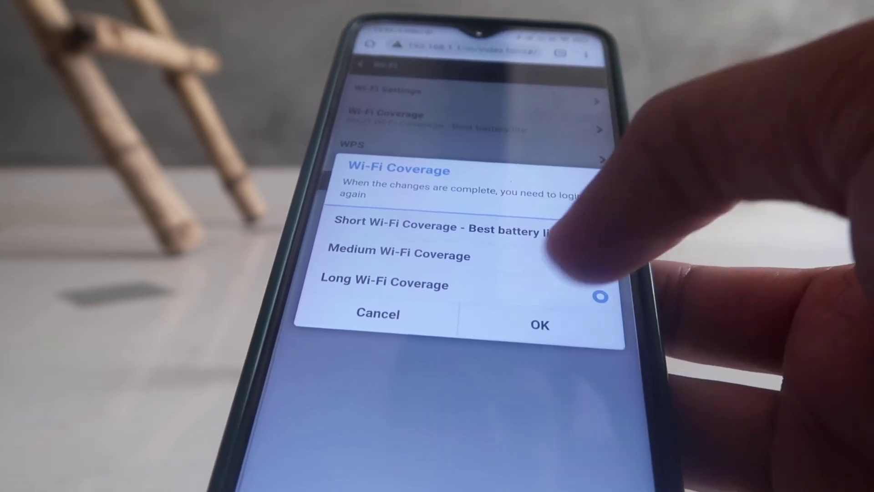
Step: Confirm Long as the Wi-Fi Coverage setting in the dialog
click(540, 324)
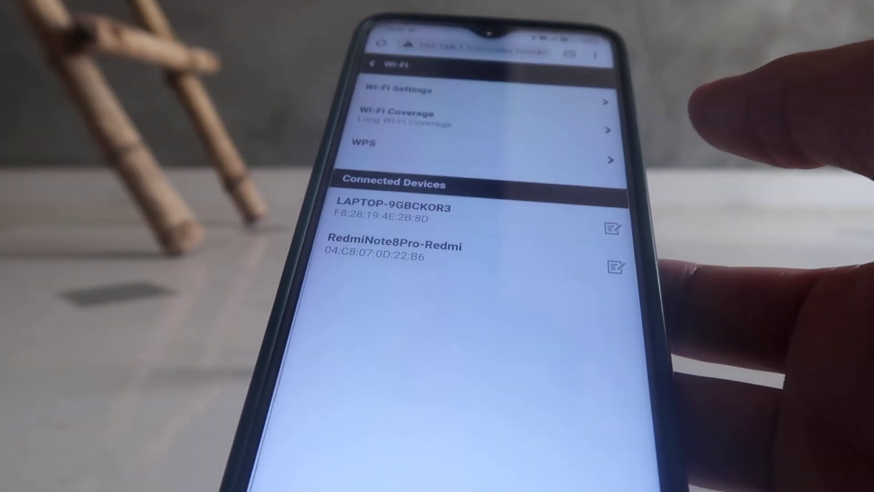